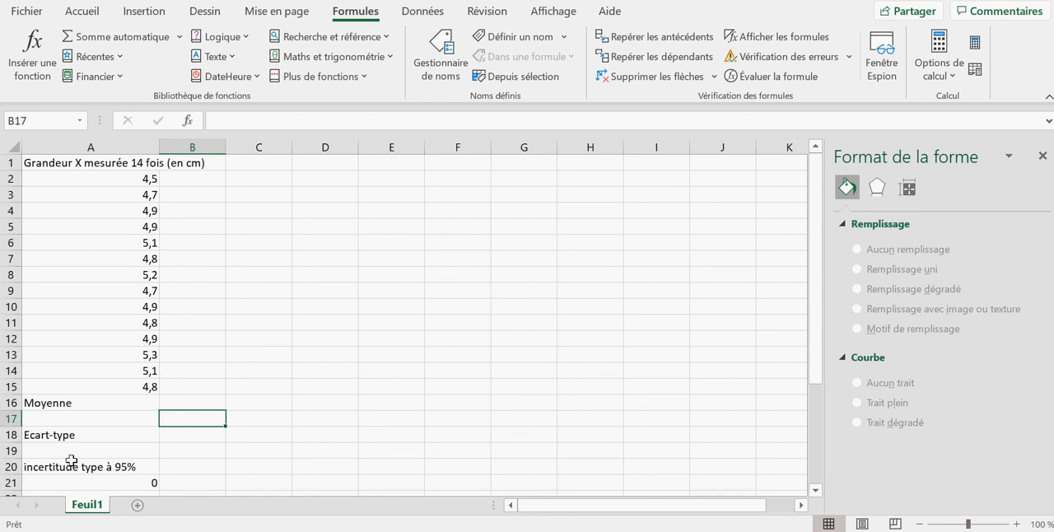
Start a formula in cell A17 below Moyenne and insert the statistical function MOYENNE
click(70, 422)
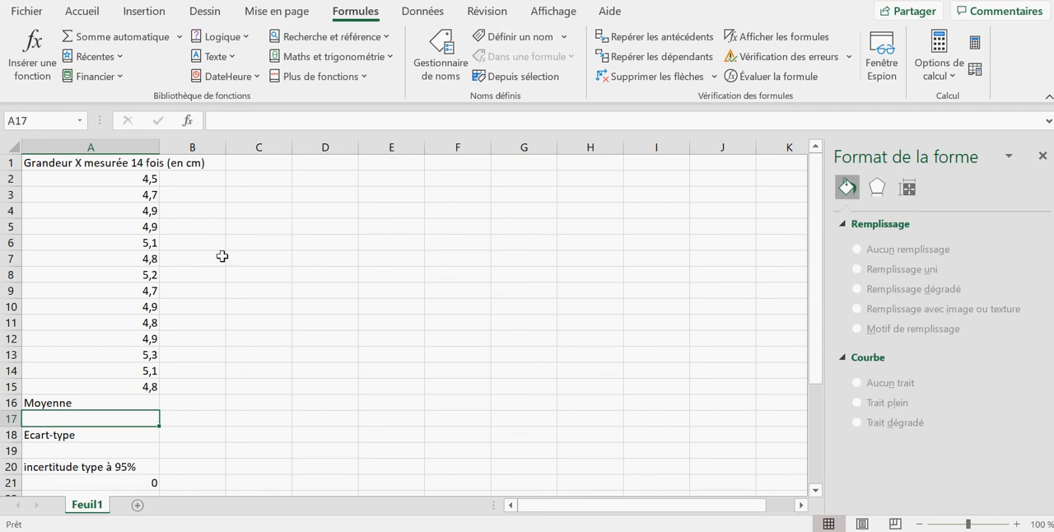
double_click(83, 419)
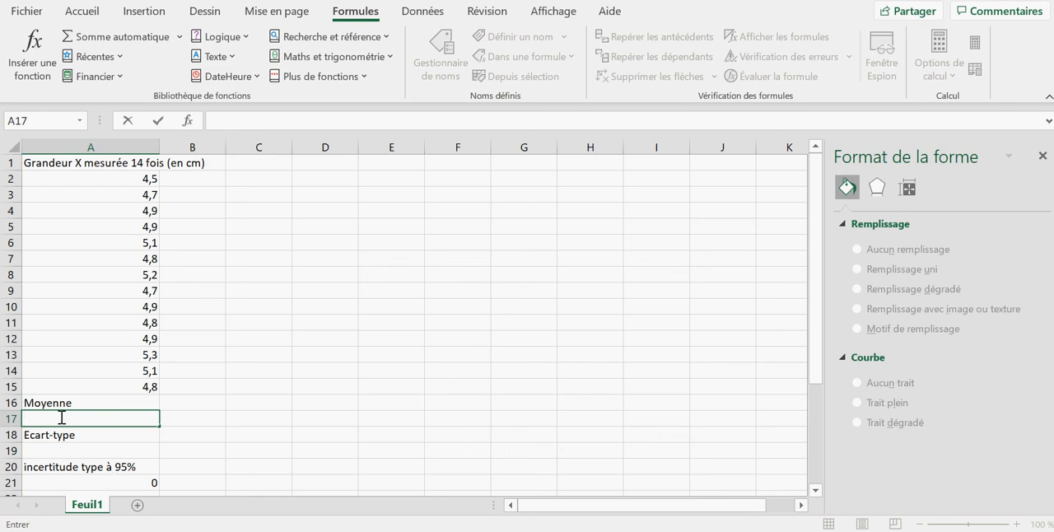
text(=)
click(366, 78)
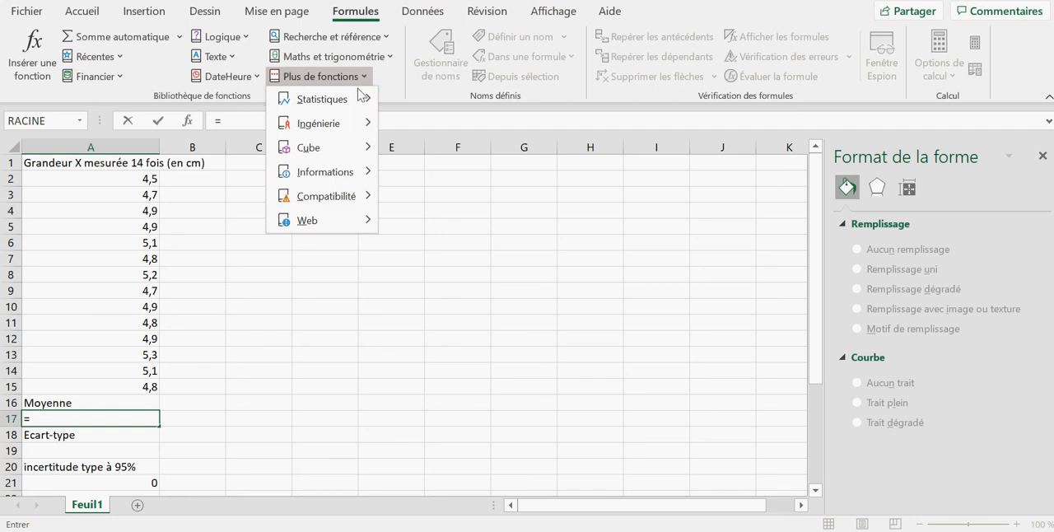
mouse_move(356, 103)
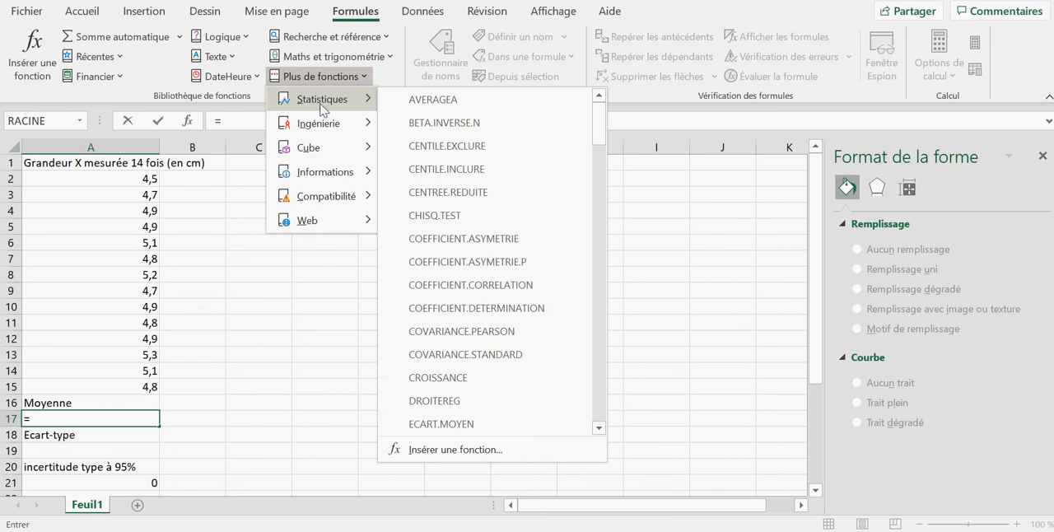
mouse_move(321, 102)
drag(600, 138, 601, 313)
click(491, 357)
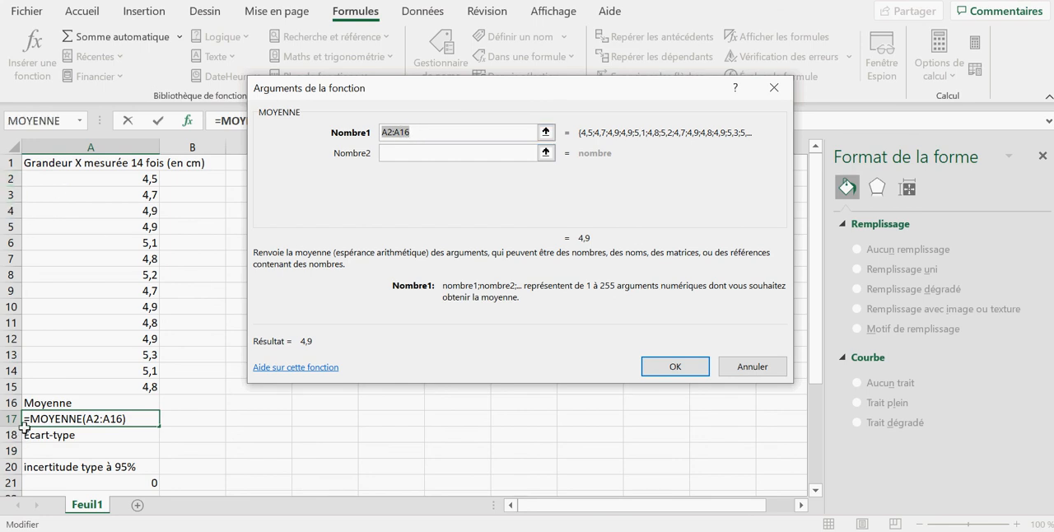
Set the first argument of the MOYENNE function to A2:A15 and confirm the formula
click(416, 131)
key(BackSpace)
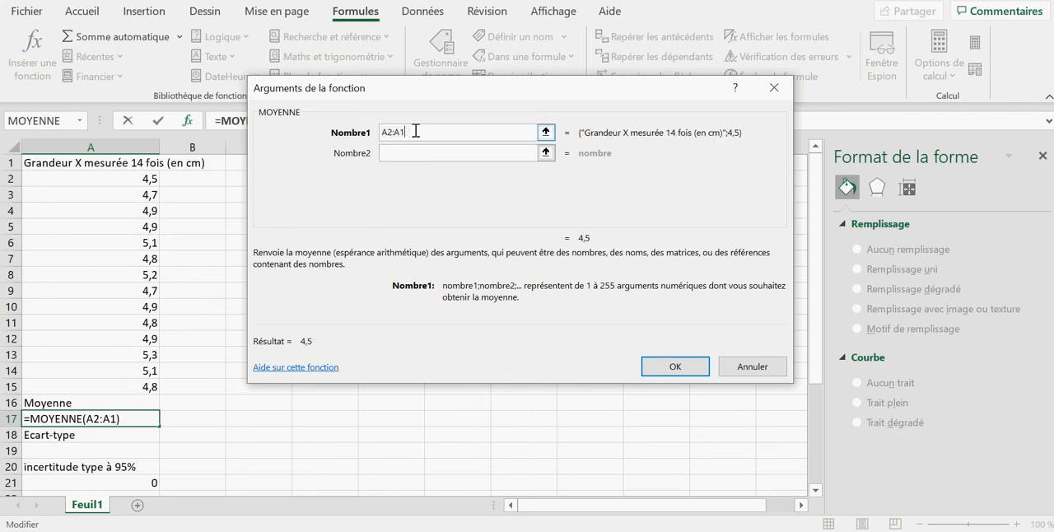
text(5)
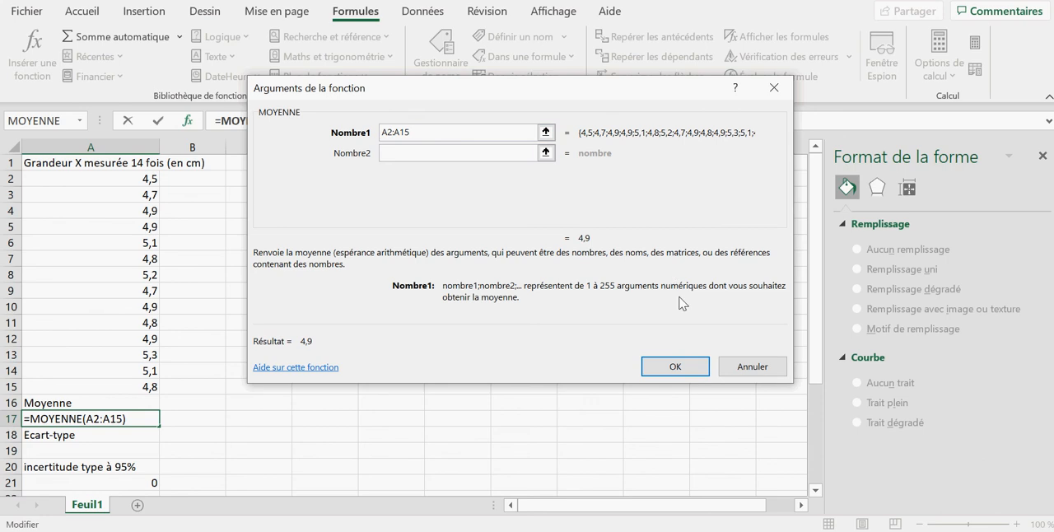
click(688, 367)
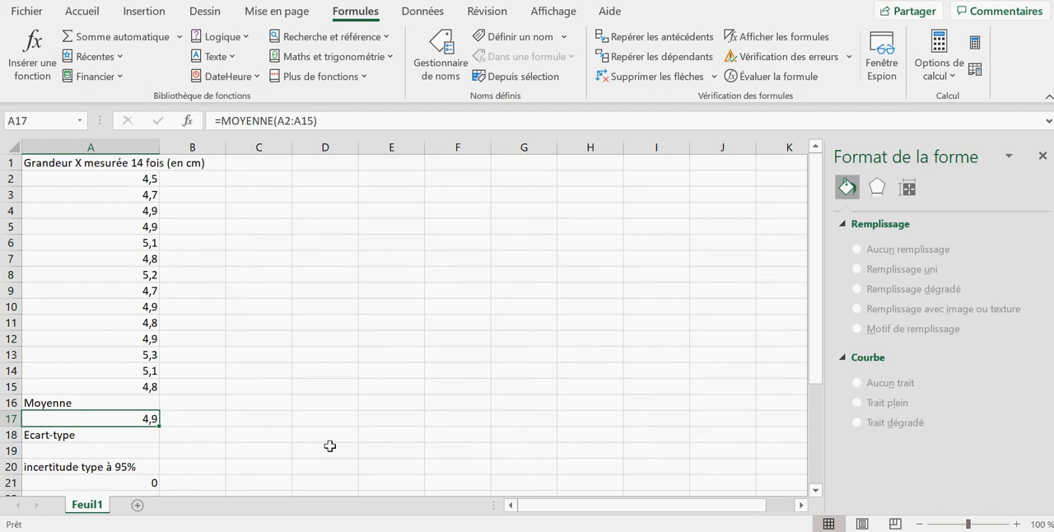
Insert the statistical function ECARTYPE.STANDARD in cell A19 below Ecart-type
drag(814, 276, 818, 354)
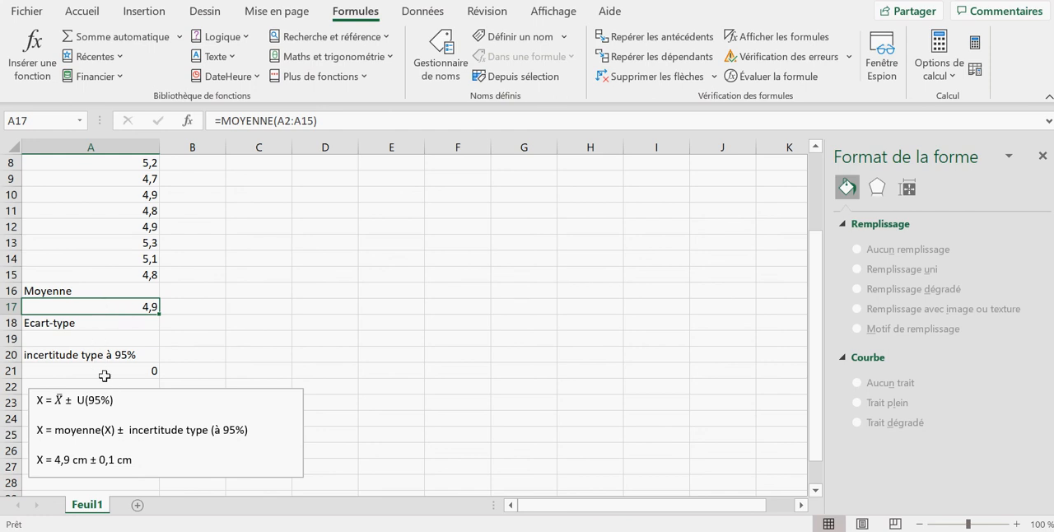
click(102, 337)
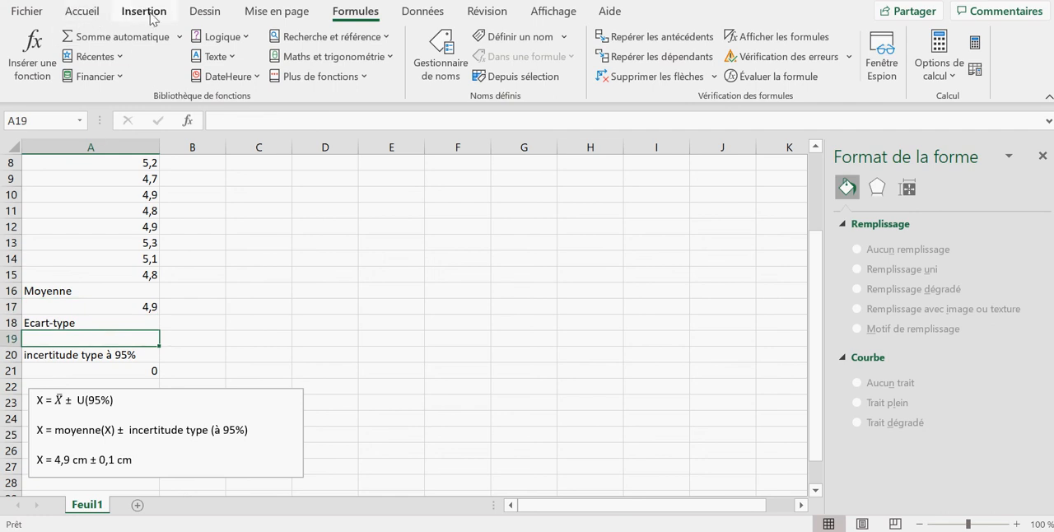
click(337, 76)
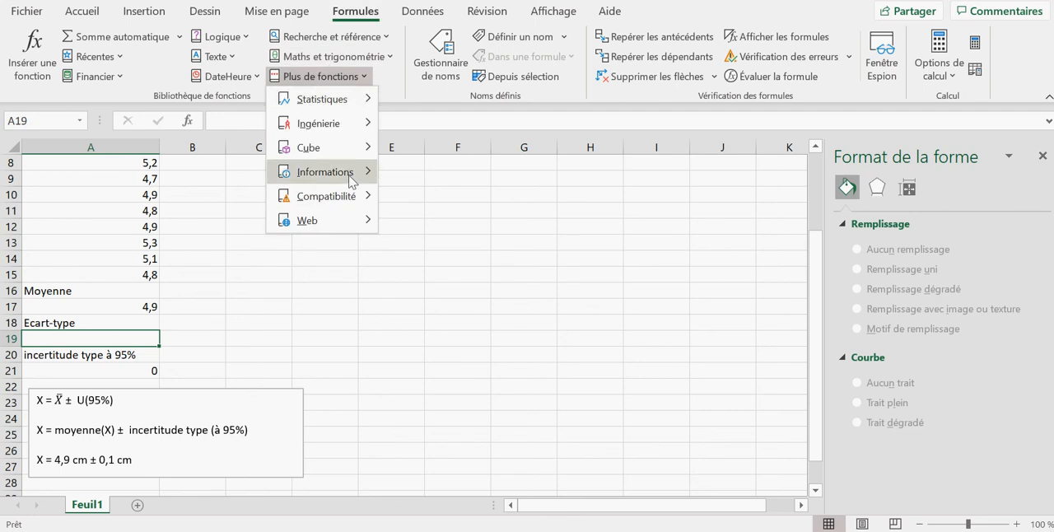
mouse_move(353, 114)
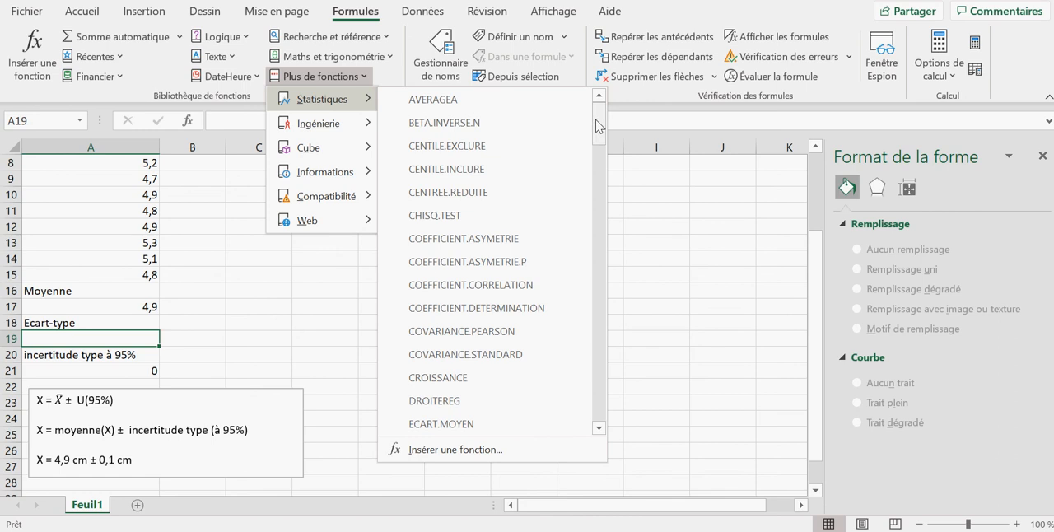
drag(600, 125, 602, 157)
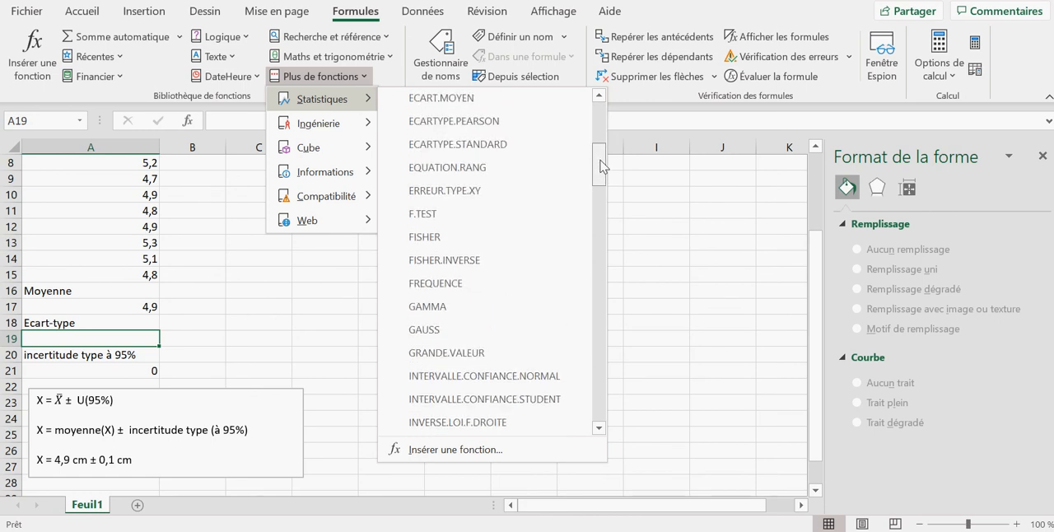
click(539, 154)
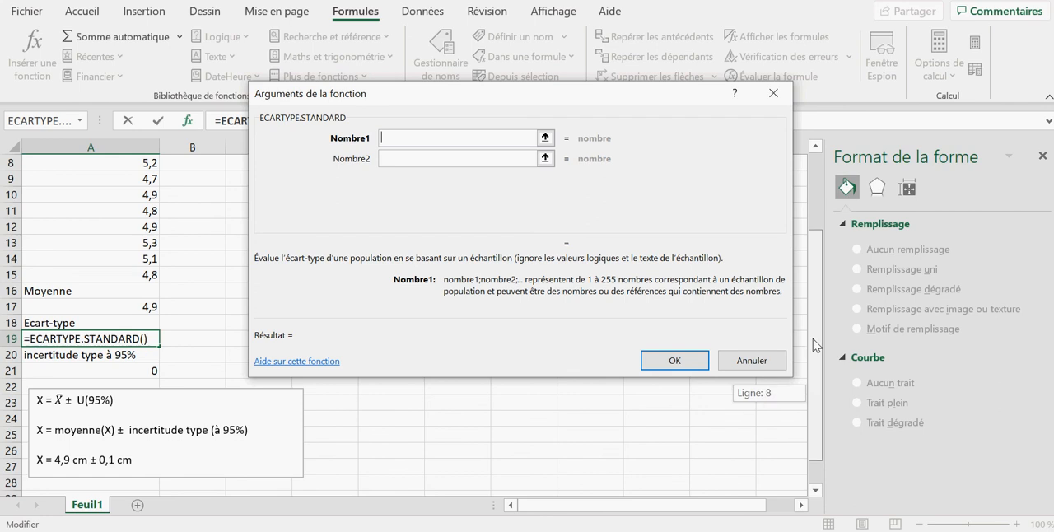
Set the first argument of ECARTYPE.STANDARD to the measurements A2:A15 and confirm the formula
scroll(816, 398, up, 3)
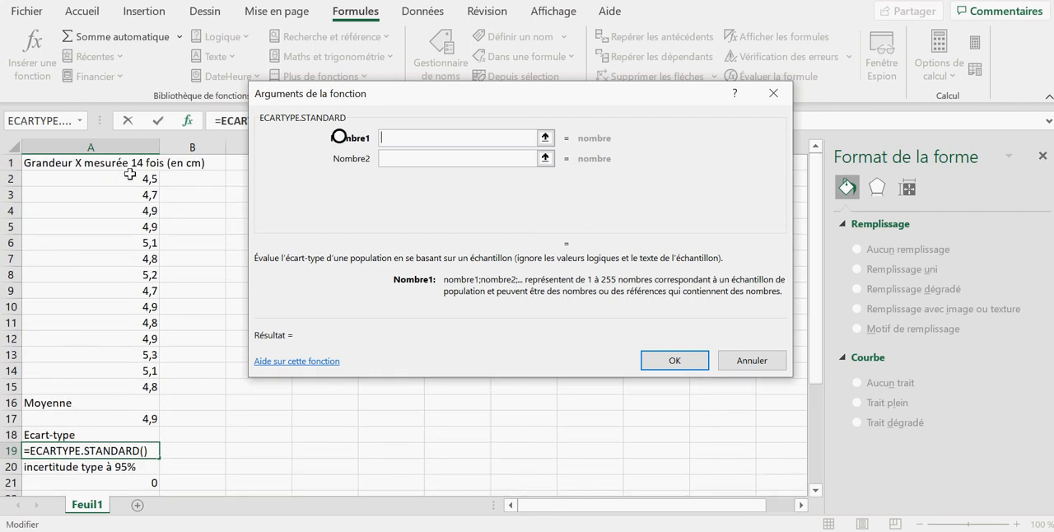
drag(128, 177, 126, 350)
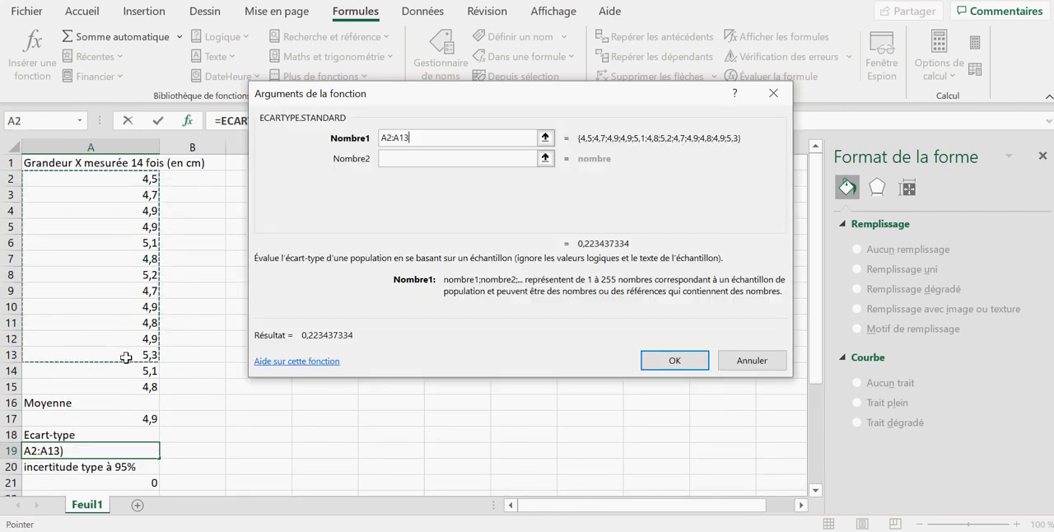
click(195, 195)
drag(128, 179, 128, 387)
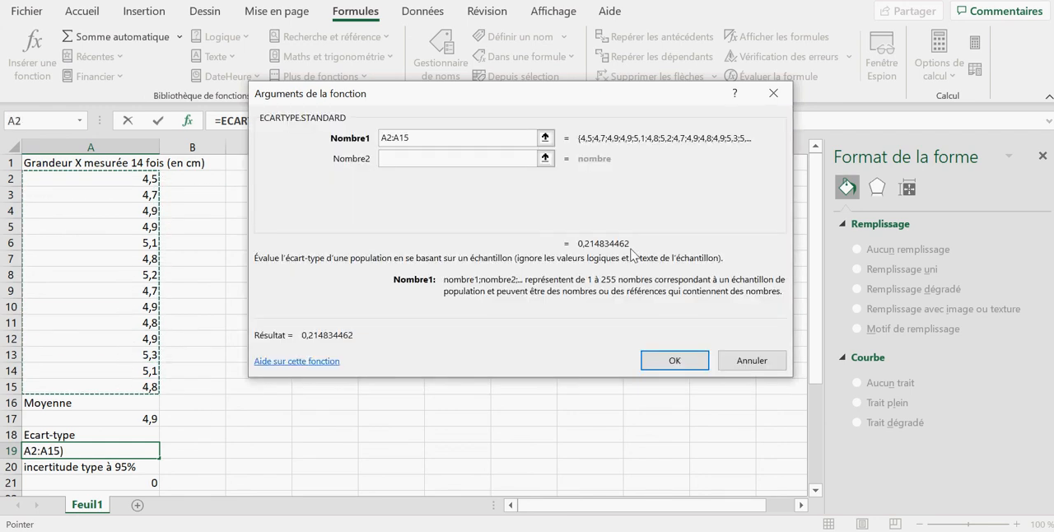
click(674, 362)
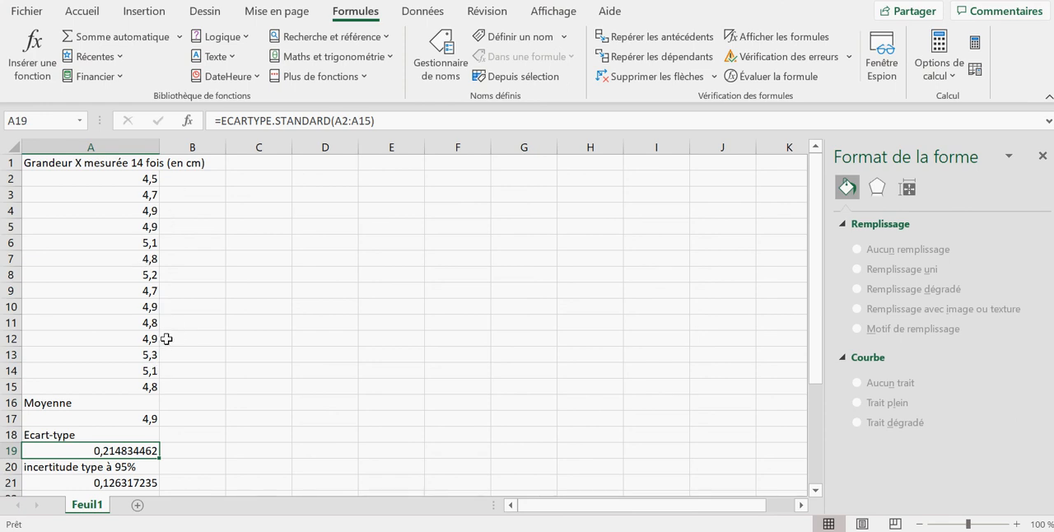
Examine the 95% uncertainty formula in cell A21 and the text box with the final result below it
drag(813, 237, 818, 298)
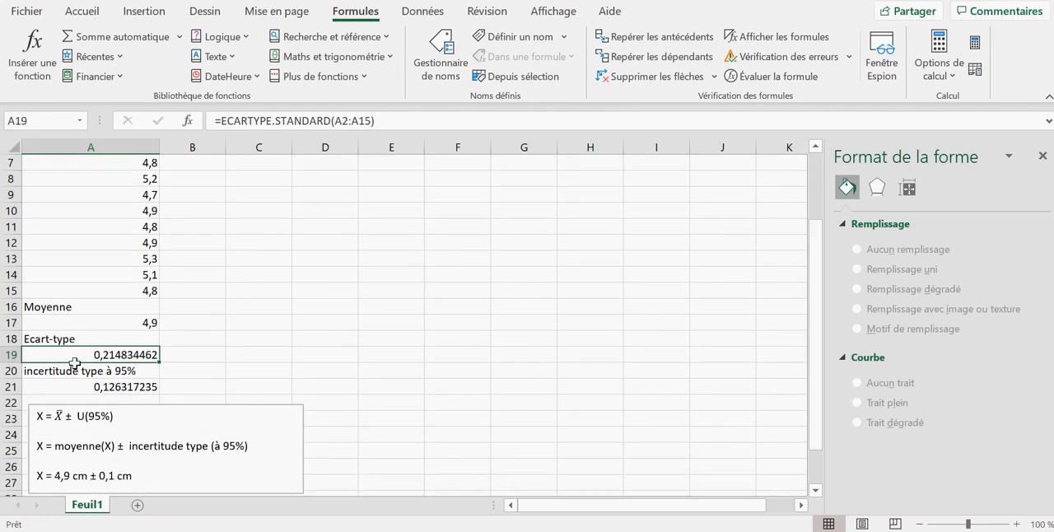
click(152, 386)
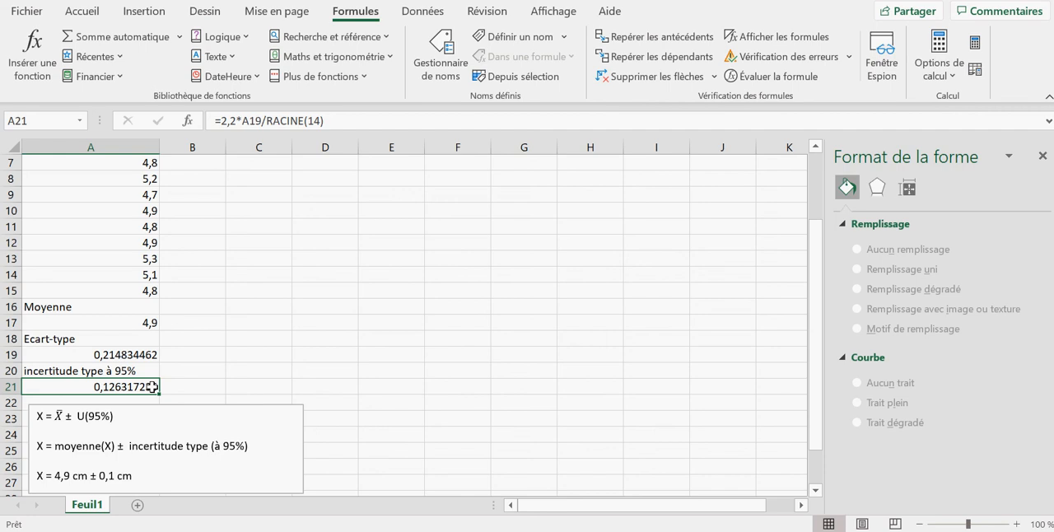
double_click(153, 387)
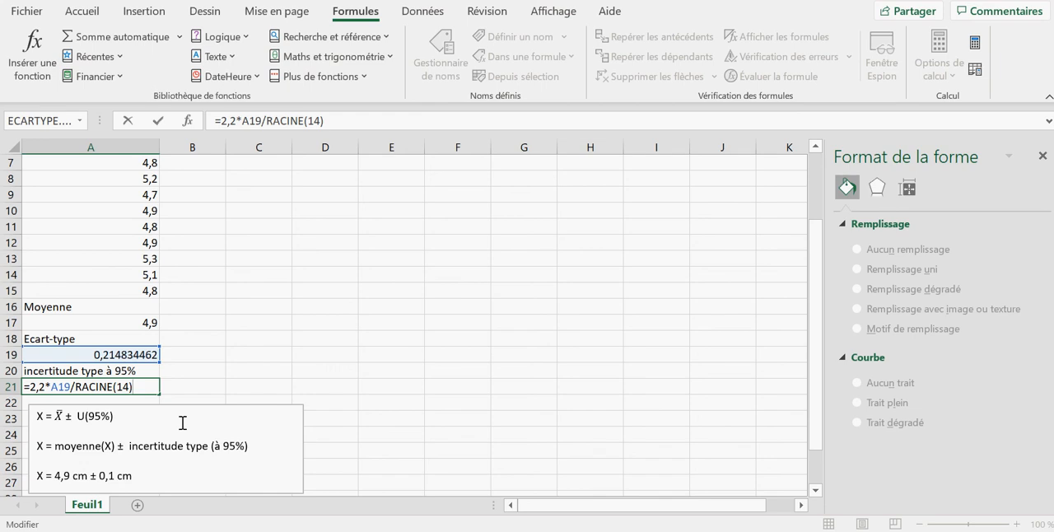
key(Return)
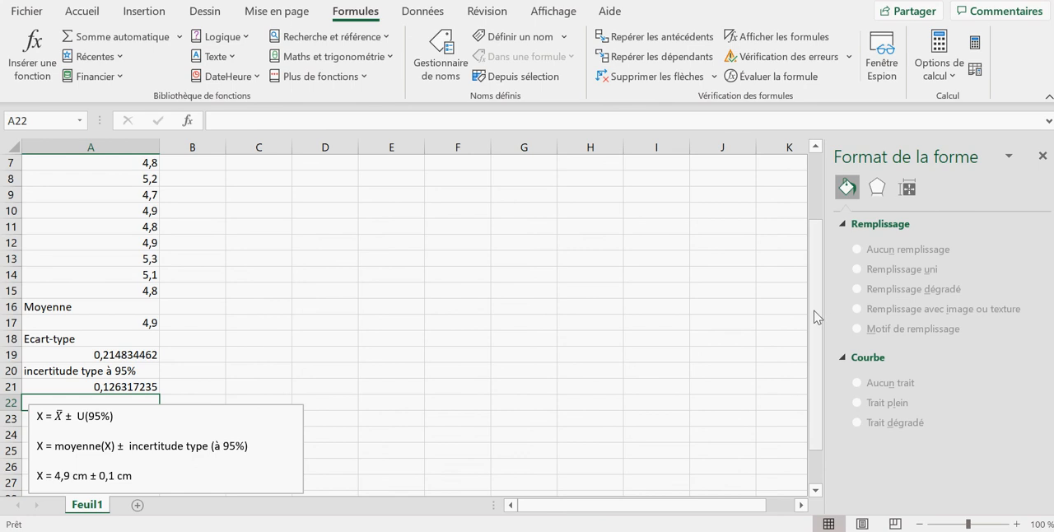
drag(820, 318, 821, 368)
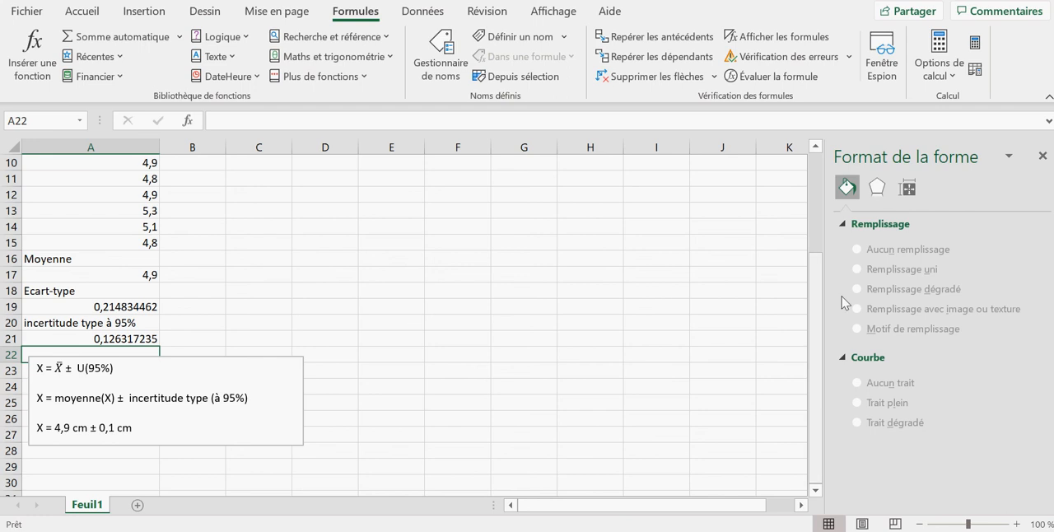
click(815, 355)
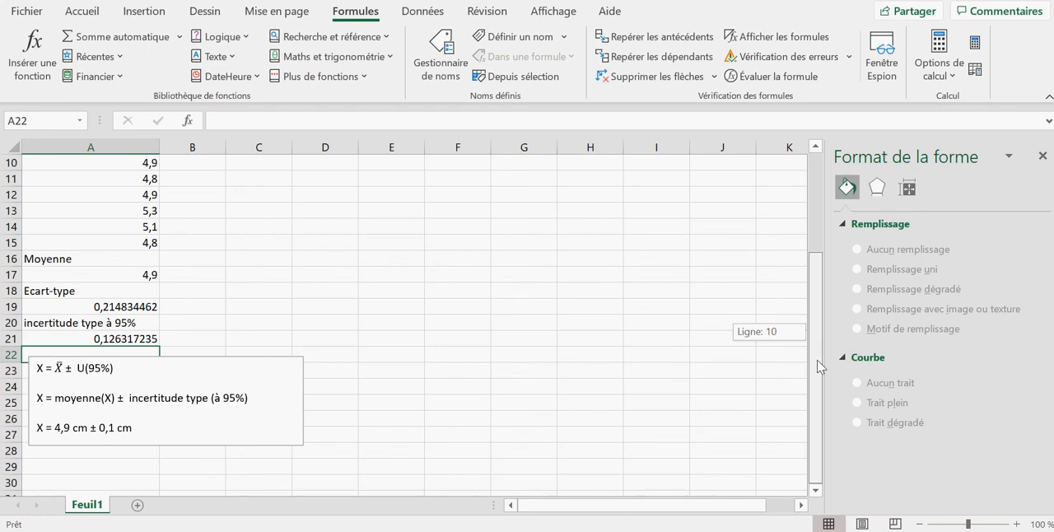
drag(819, 367, 818, 231)
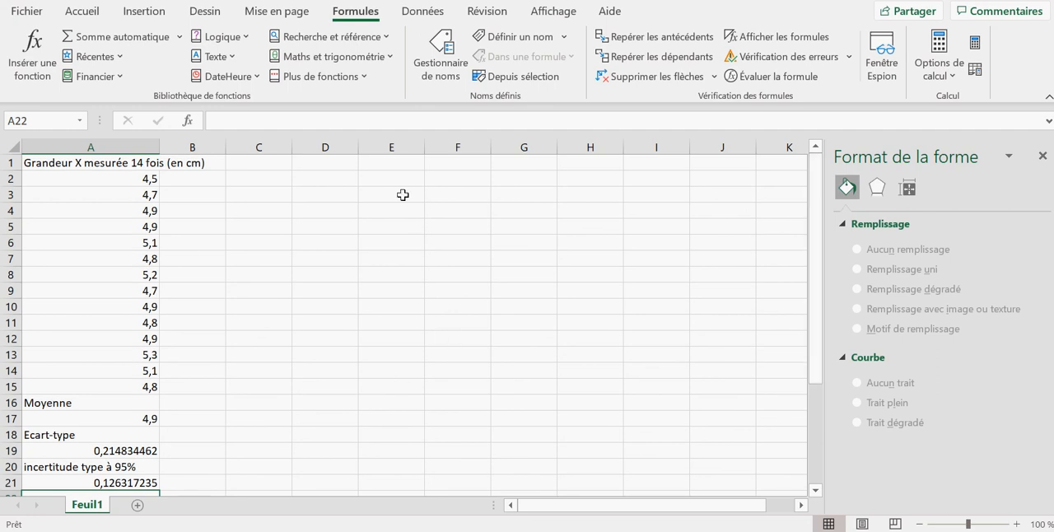
click(142, 11)
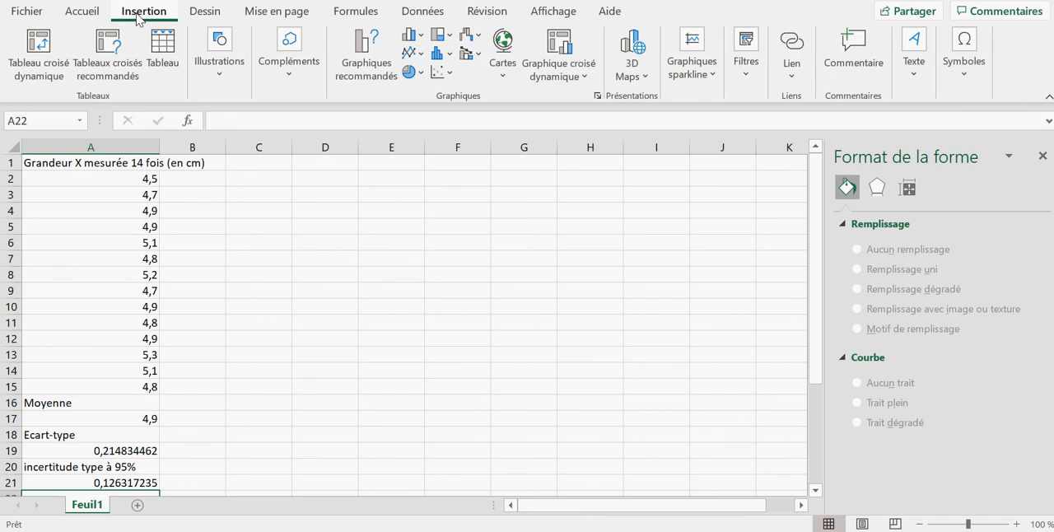
click(444, 56)
click(452, 109)
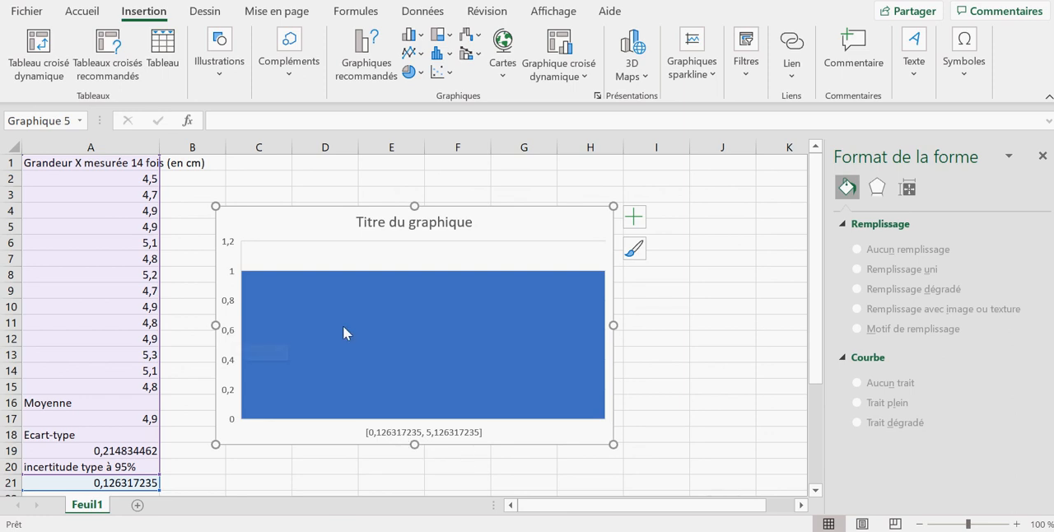
click(290, 292)
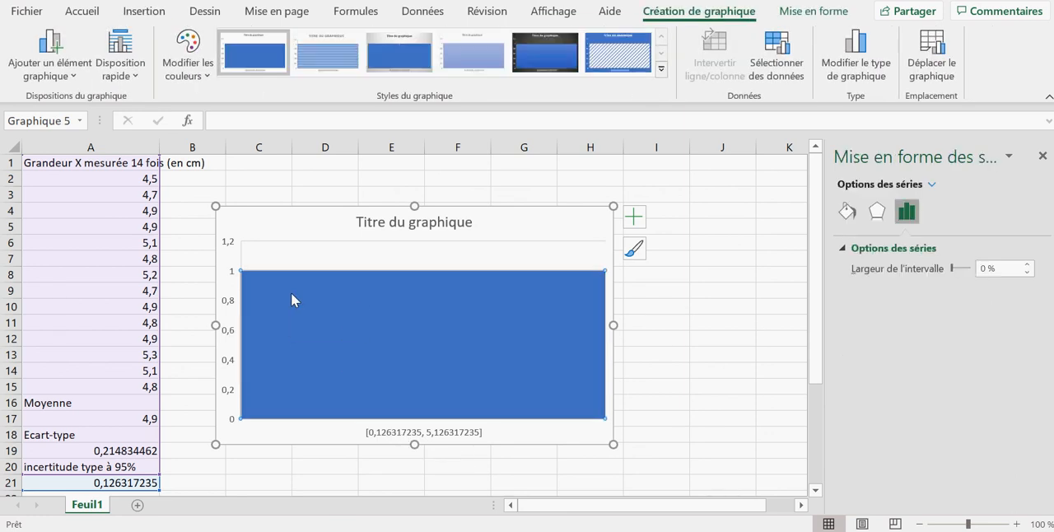
mouse_move(292, 294)
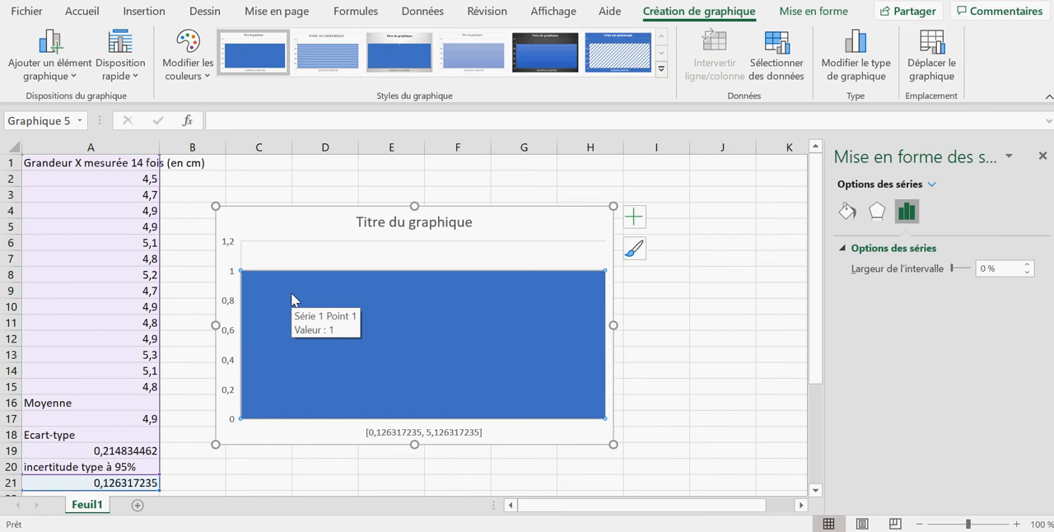
click(517, 354)
click(560, 237)
key(Delete)
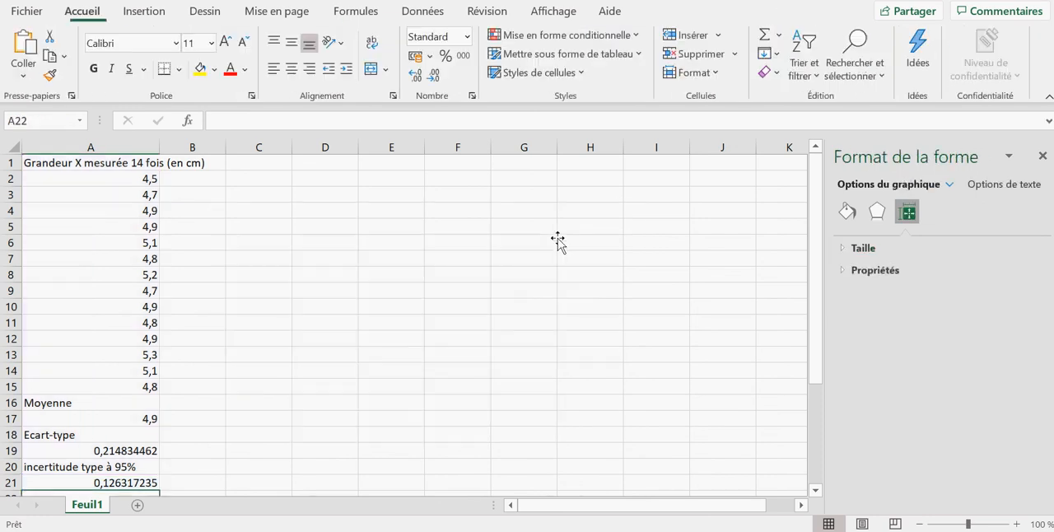
Insert a statistical histogram chart of the 14 measurements in A2:A15
drag(111, 178, 136, 387)
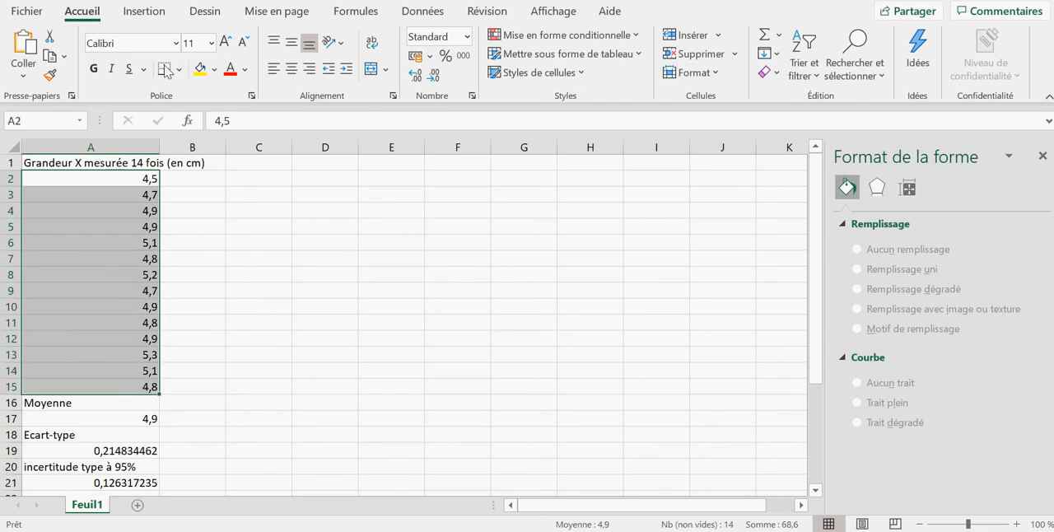
click(145, 13)
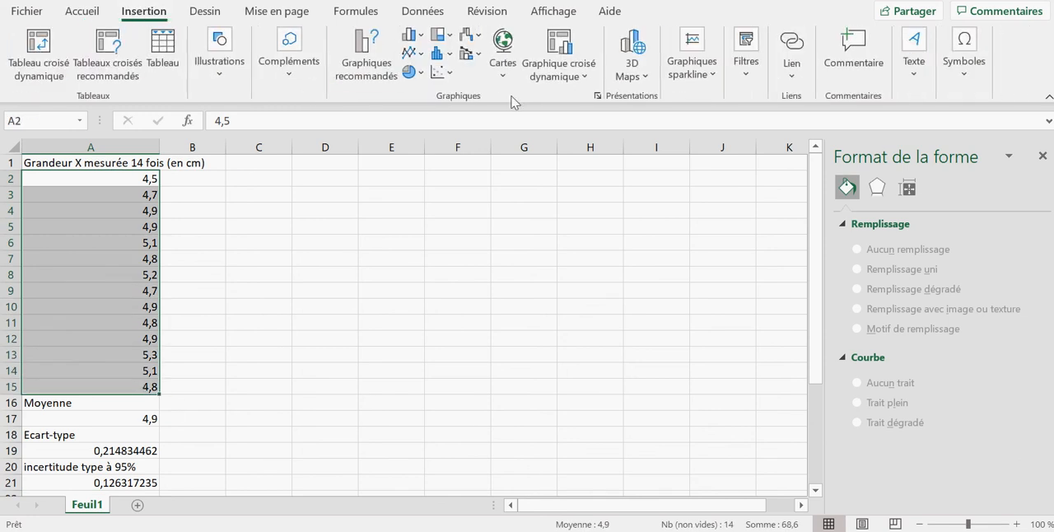
click(440, 35)
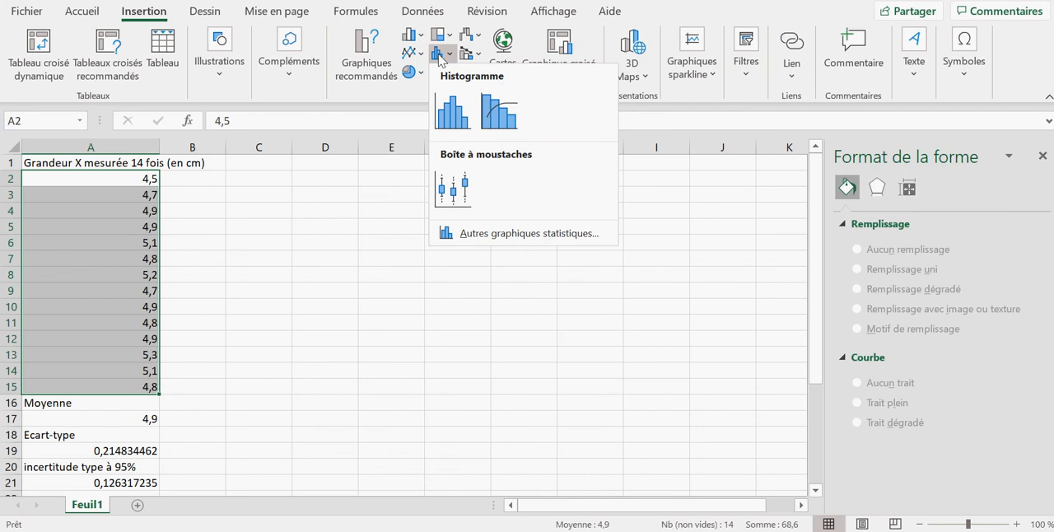
click(442, 107)
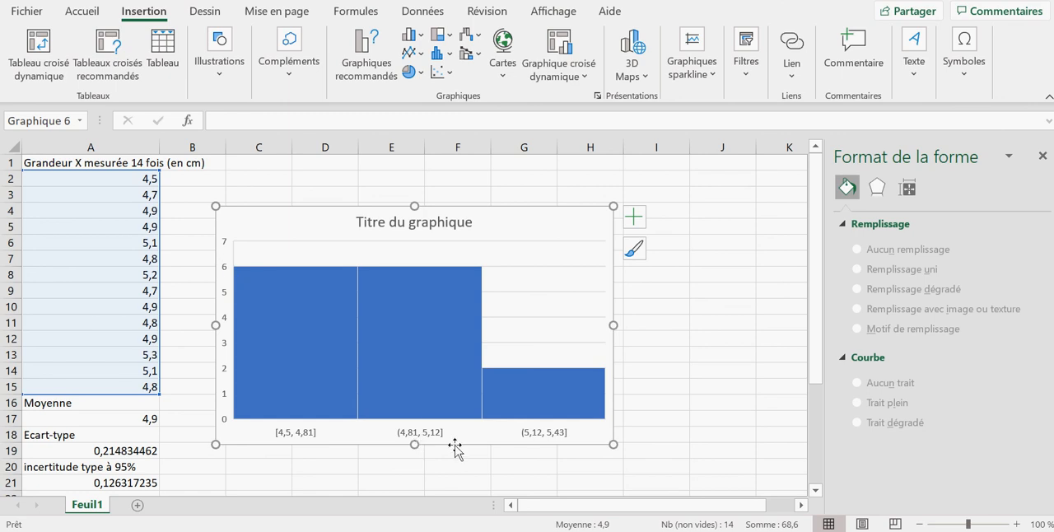
Set the histogram's horizontal axis to group the measurements by number of classes, with 7 classes
click(558, 438)
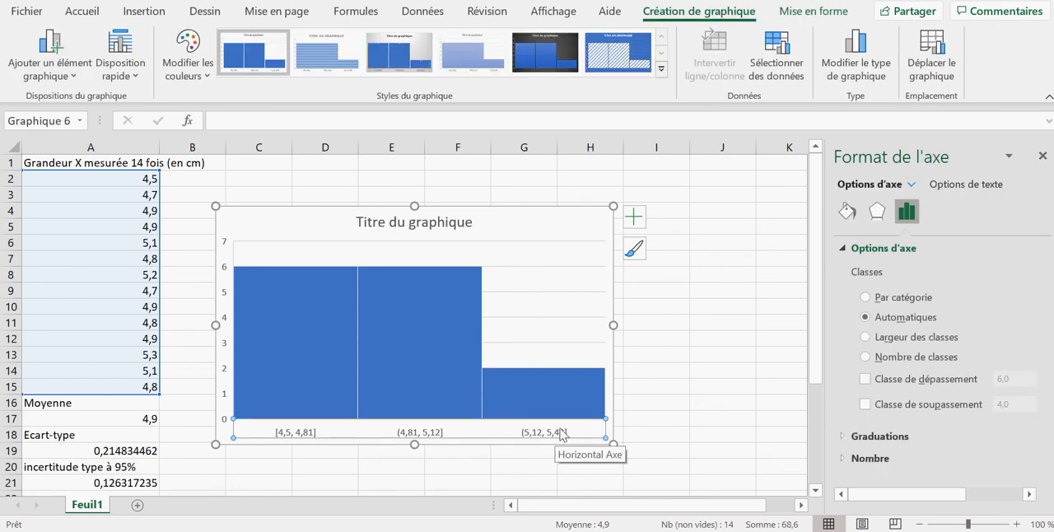
click(866, 359)
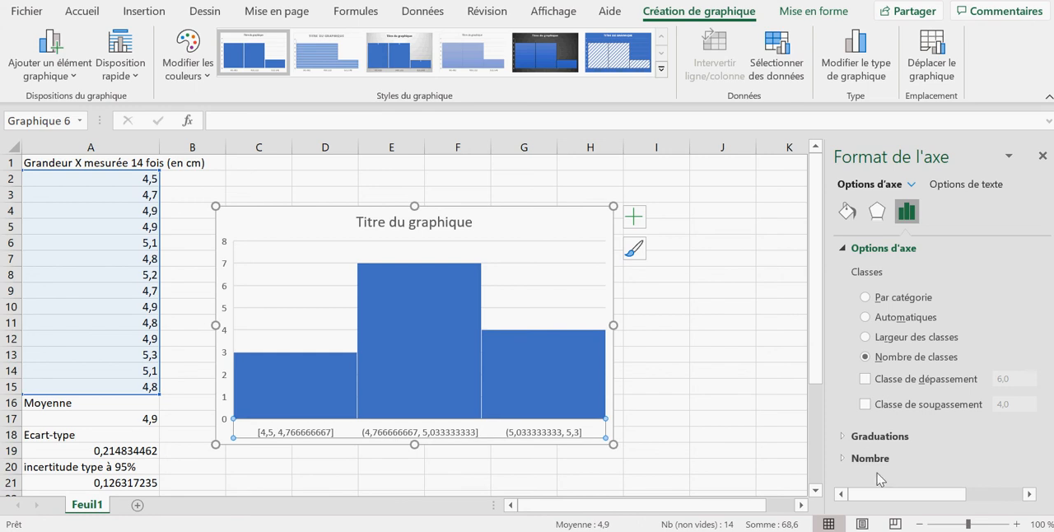
drag(878, 493, 943, 492)
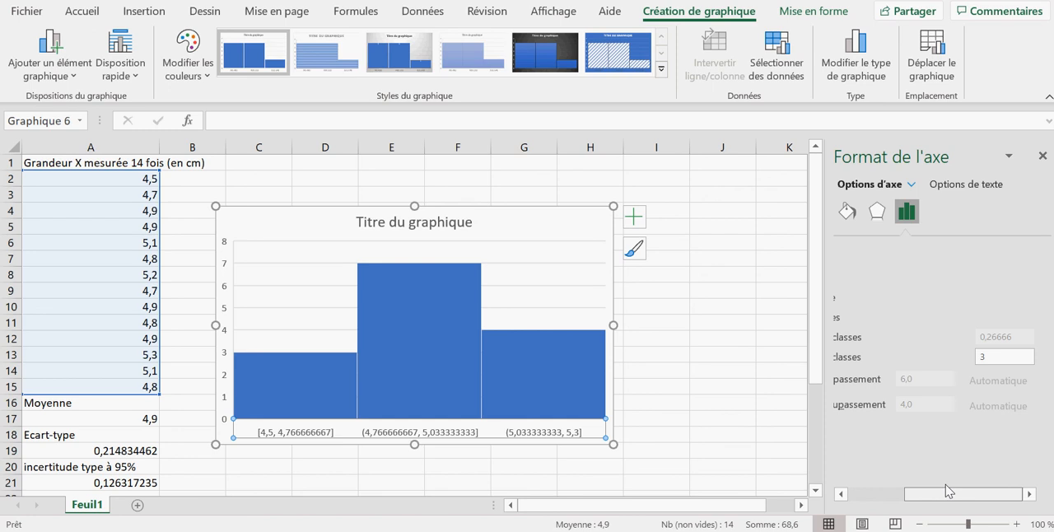
click(989, 359)
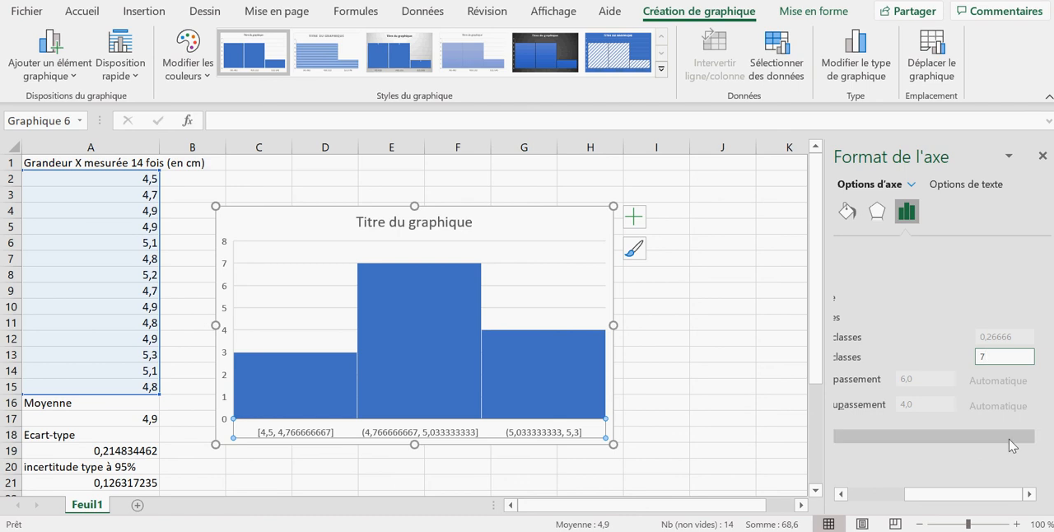
key(Return)
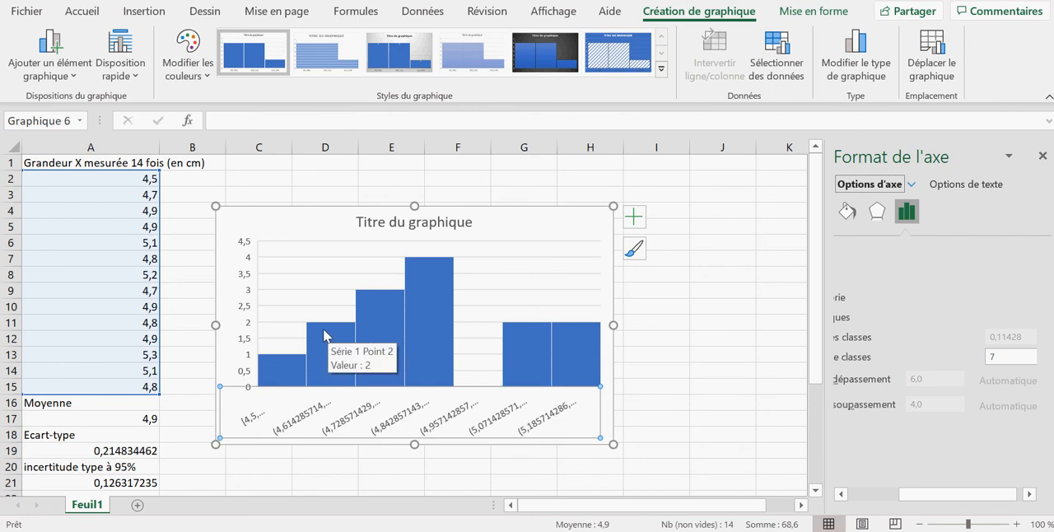
Examine the histogram bars against the standard deviation, the 95% uncertainty formula in cell A21 and the text box with the final result
click(272, 356)
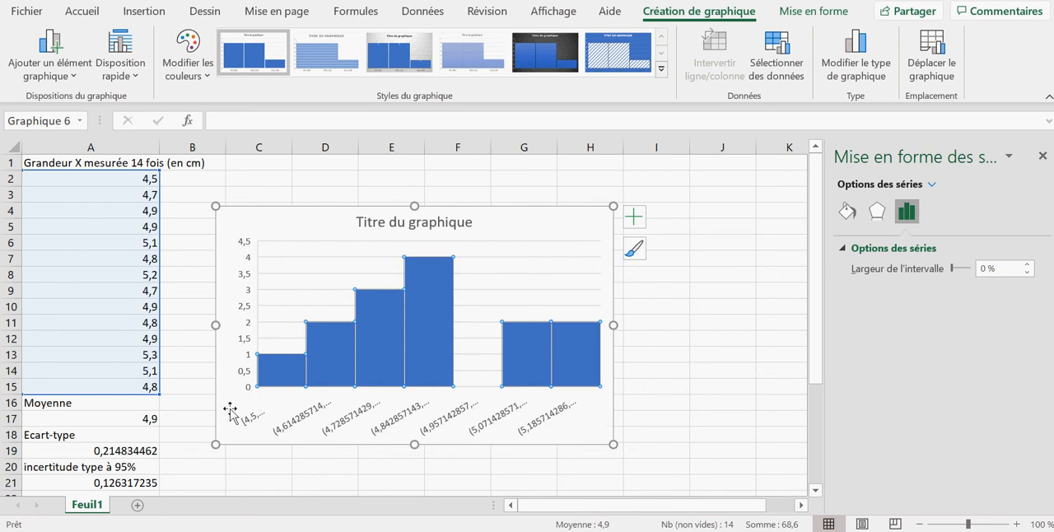
click(94, 436)
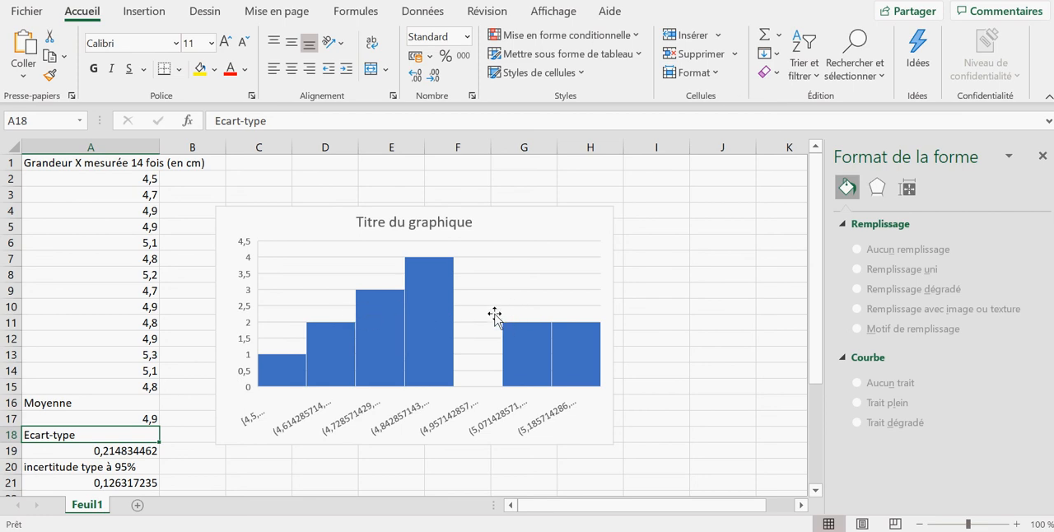
mouse_move(359, 318)
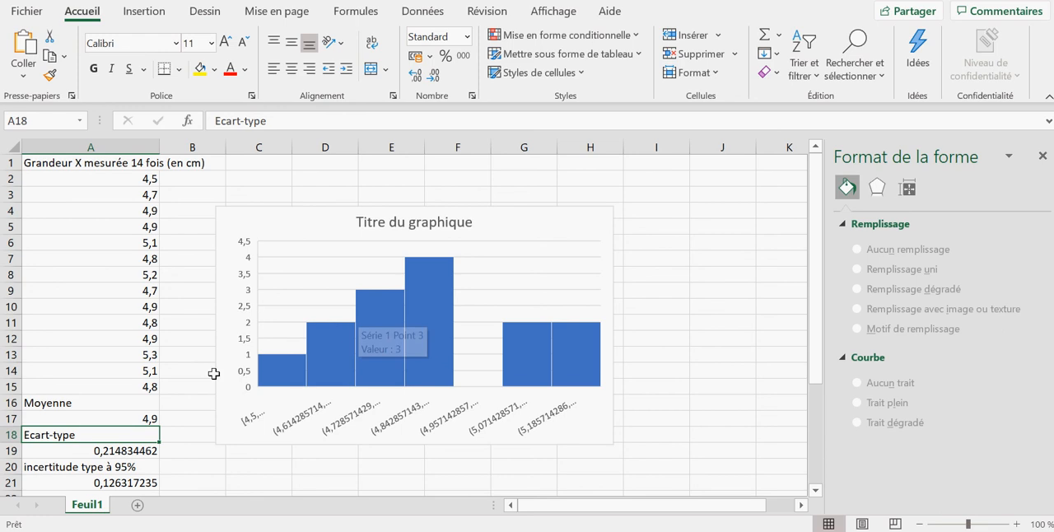
click(171, 450)
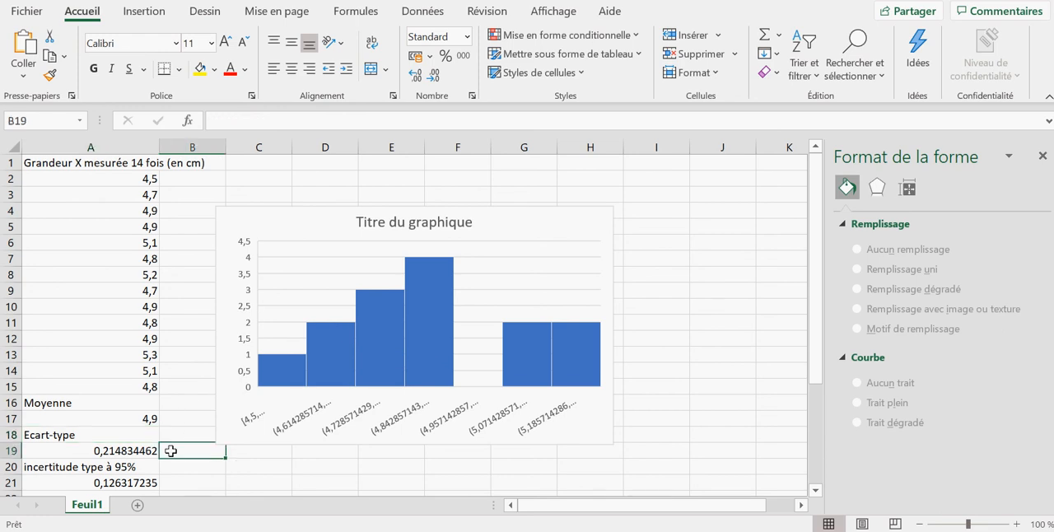
click(145, 486)
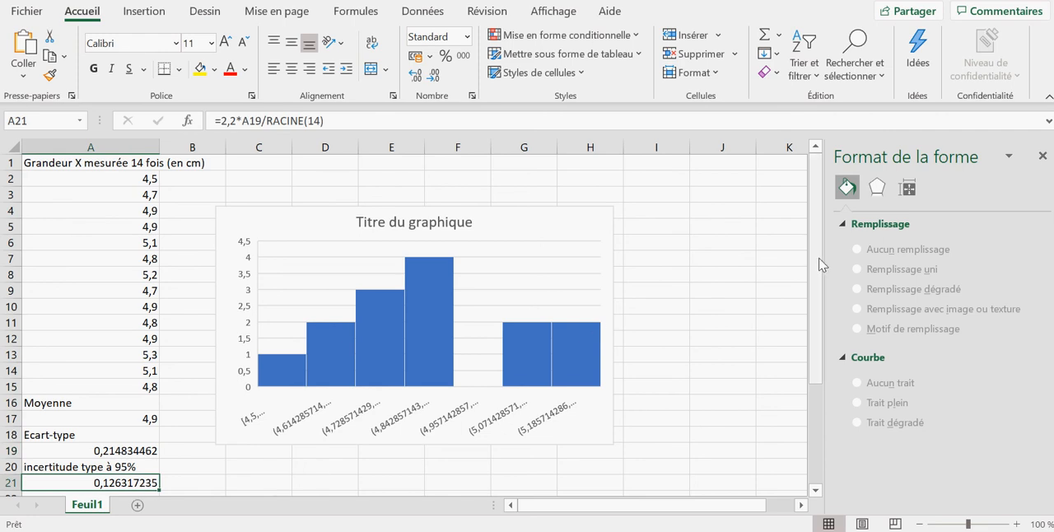
drag(820, 266, 821, 285)
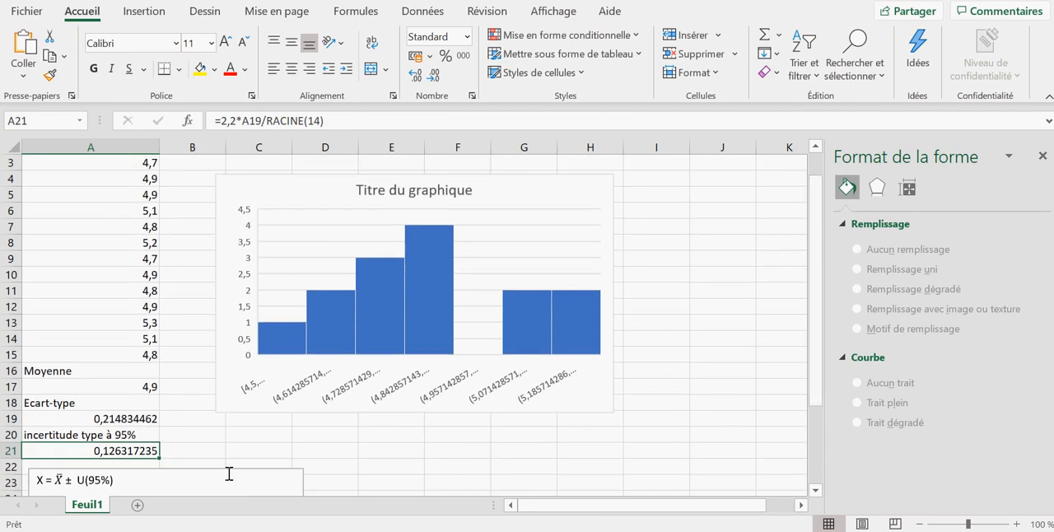
drag(816, 303, 831, 357)
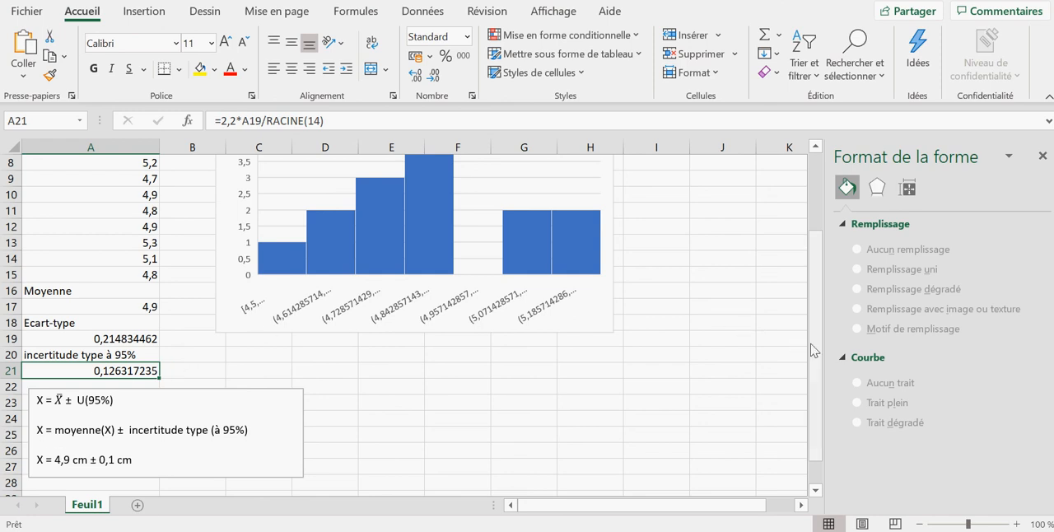
drag(811, 348, 825, 271)
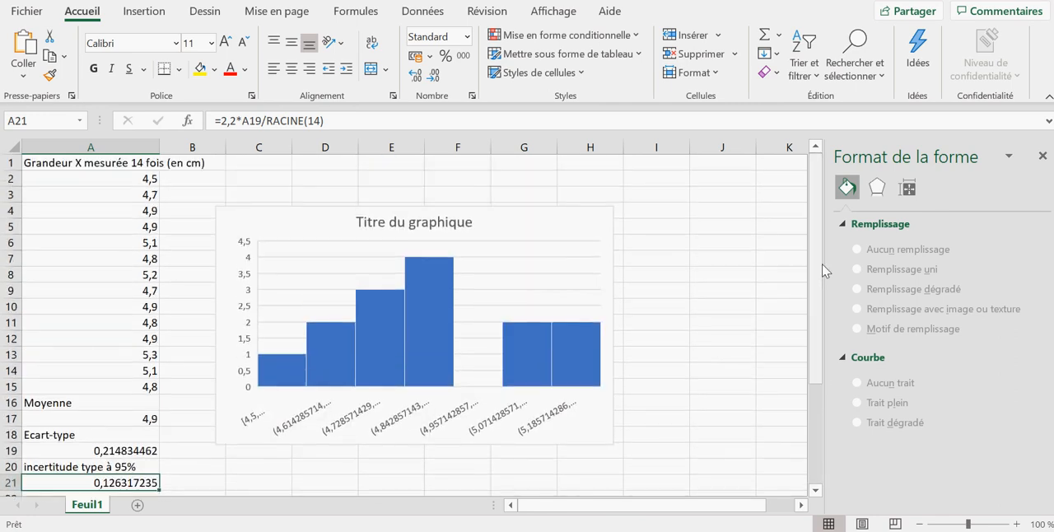
click(906, 531)
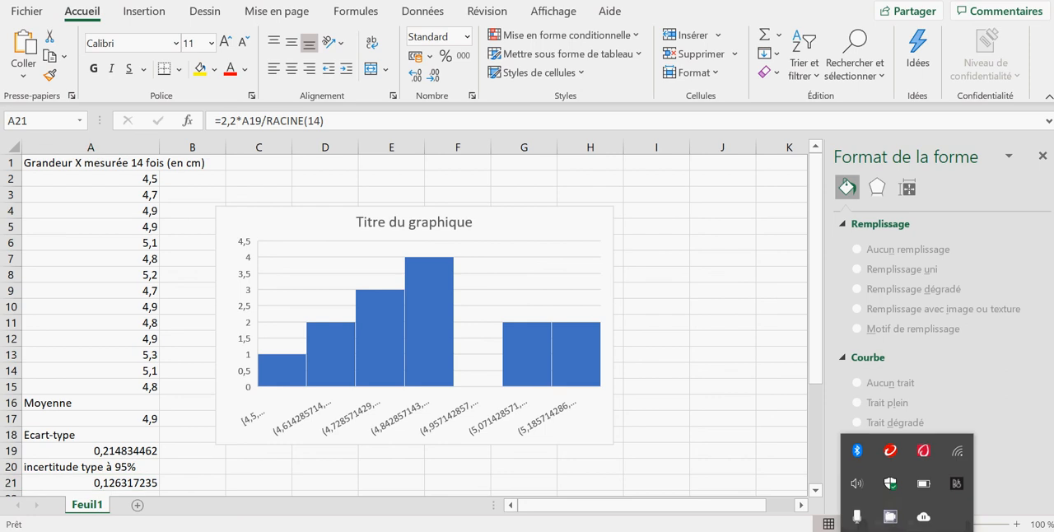